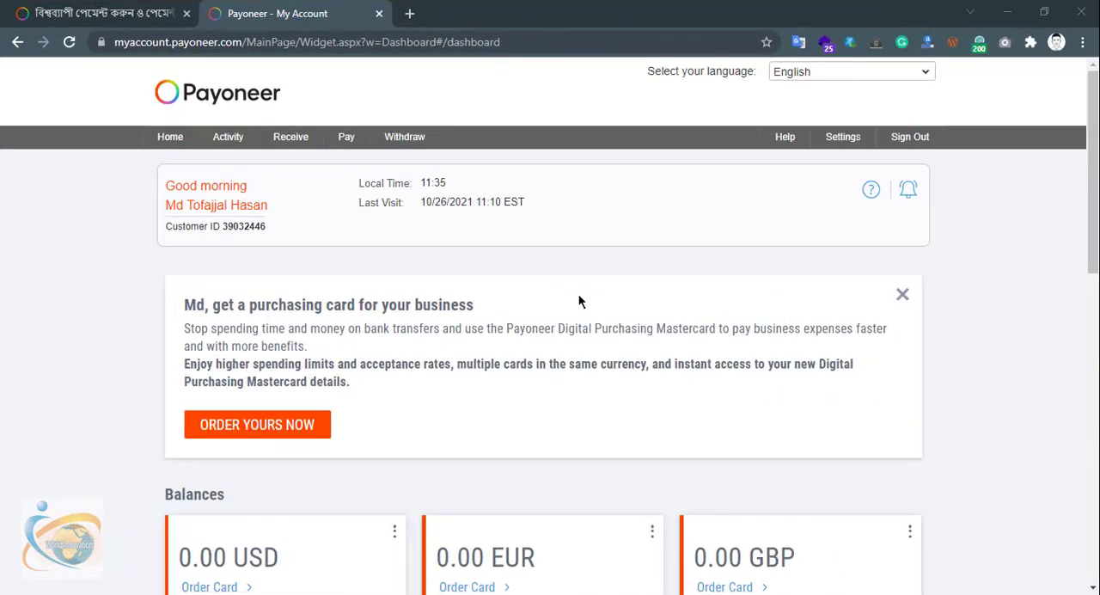
Open the Request a Payment form to begin a new payment request
mouse_move(294, 144)
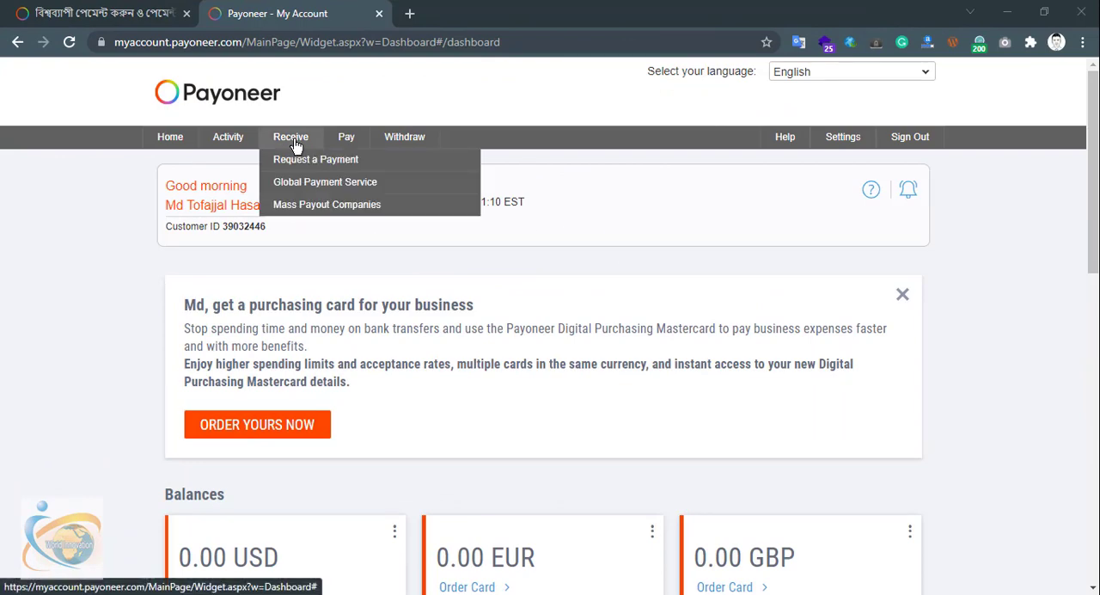
click(296, 163)
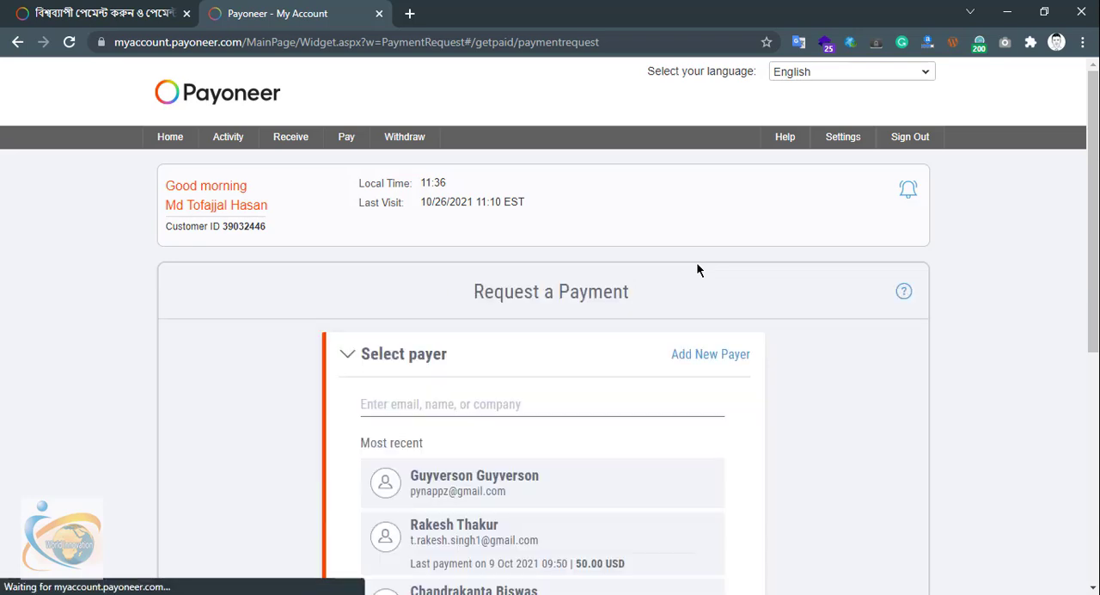
scroll(696, 270, down, 1)
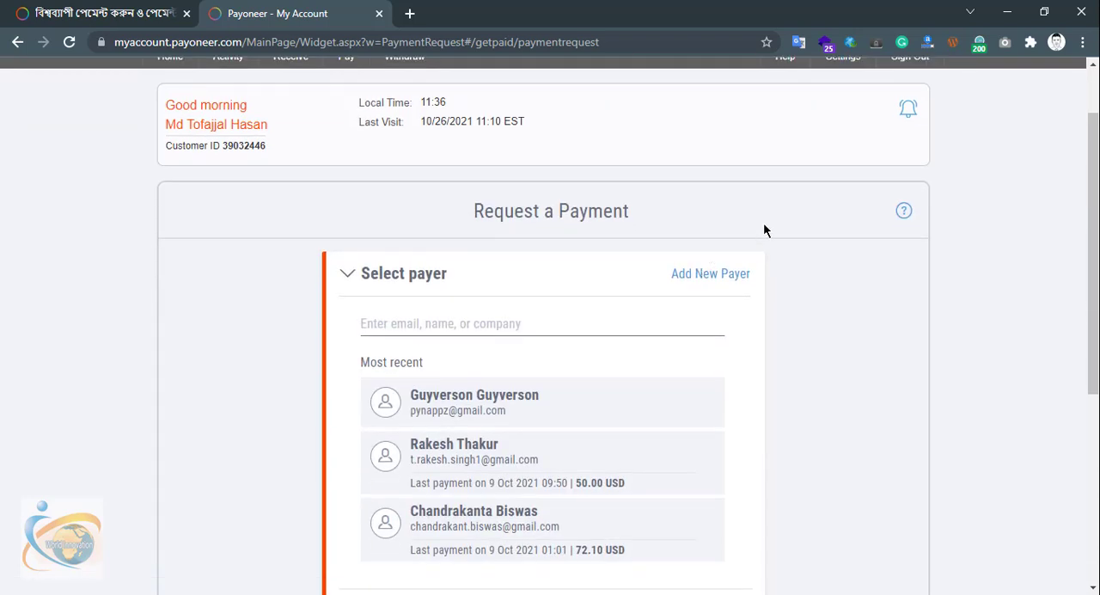
click(727, 274)
scroll(783, 274, down, 2)
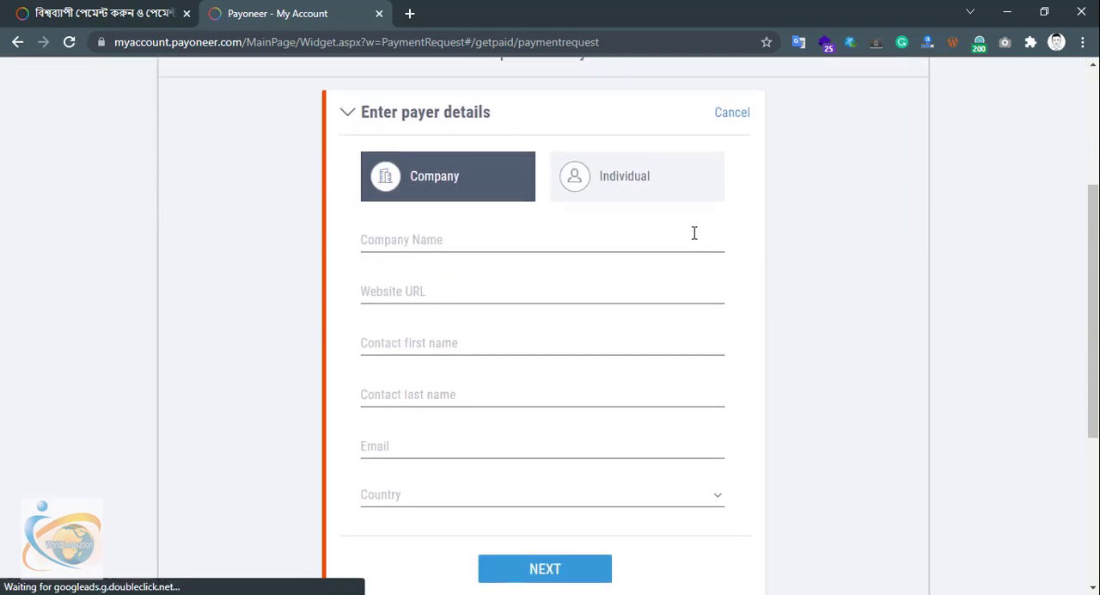
click(676, 190)
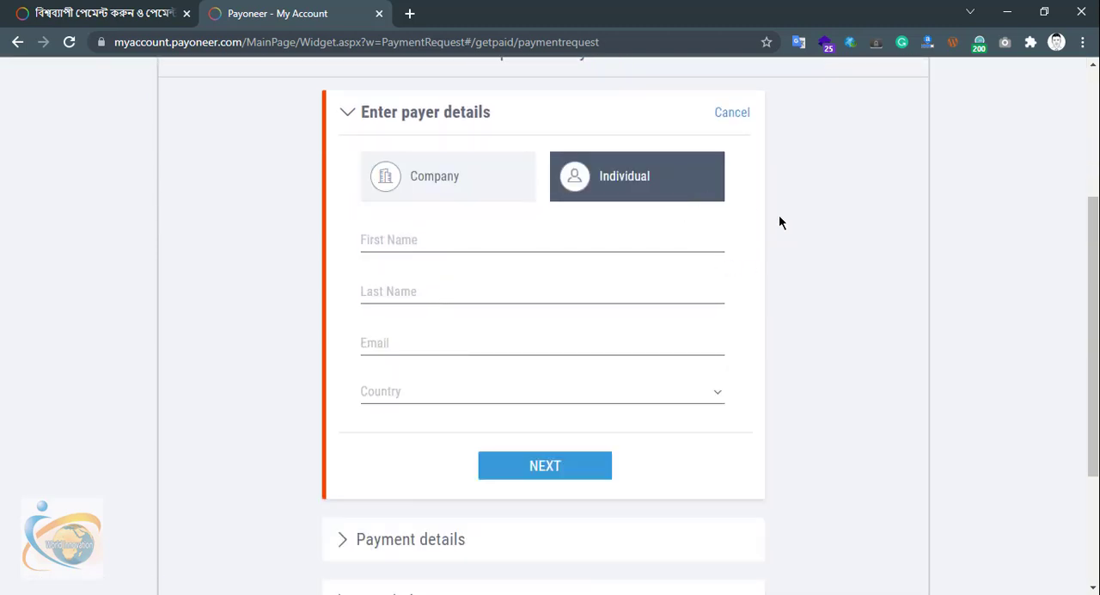
click(513, 240)
click(301, 249)
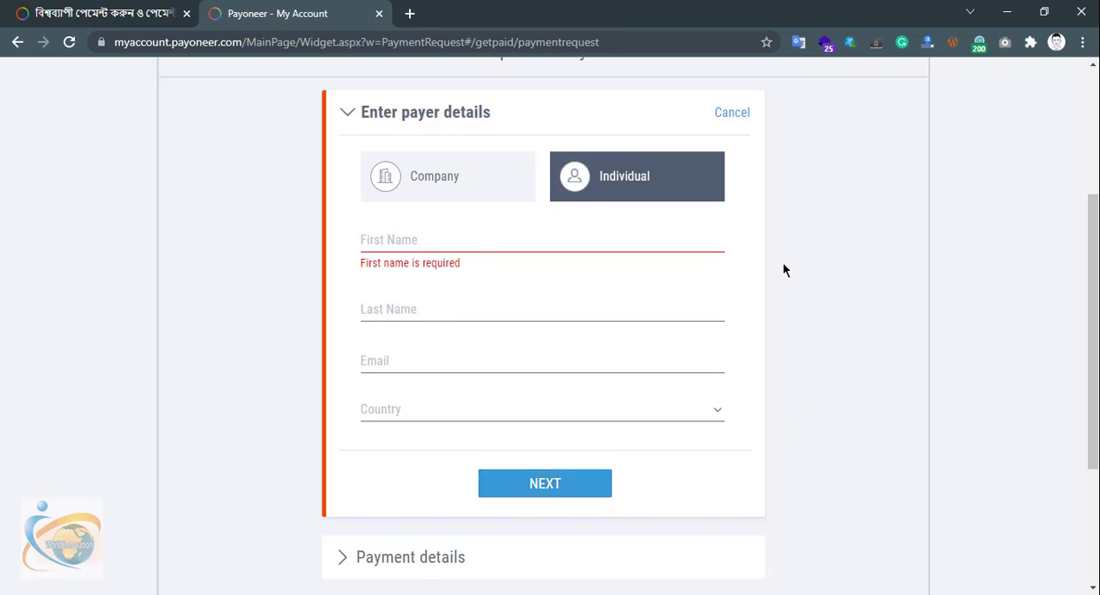
click(739, 119)
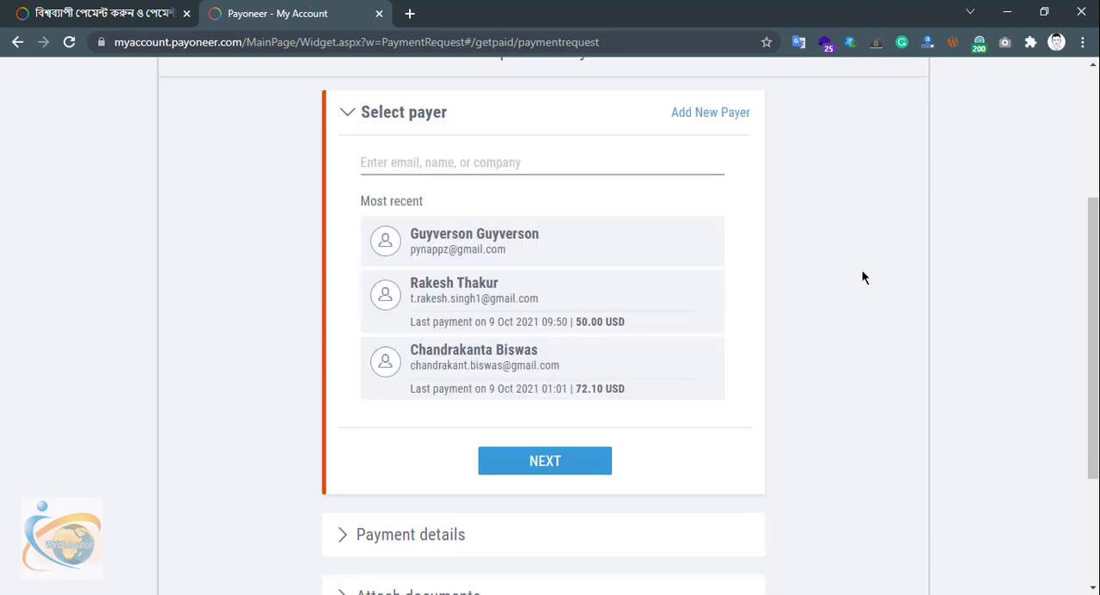
Choose the recent payer whose last payment was 50.00 USD as the payer for this request
click(560, 306)
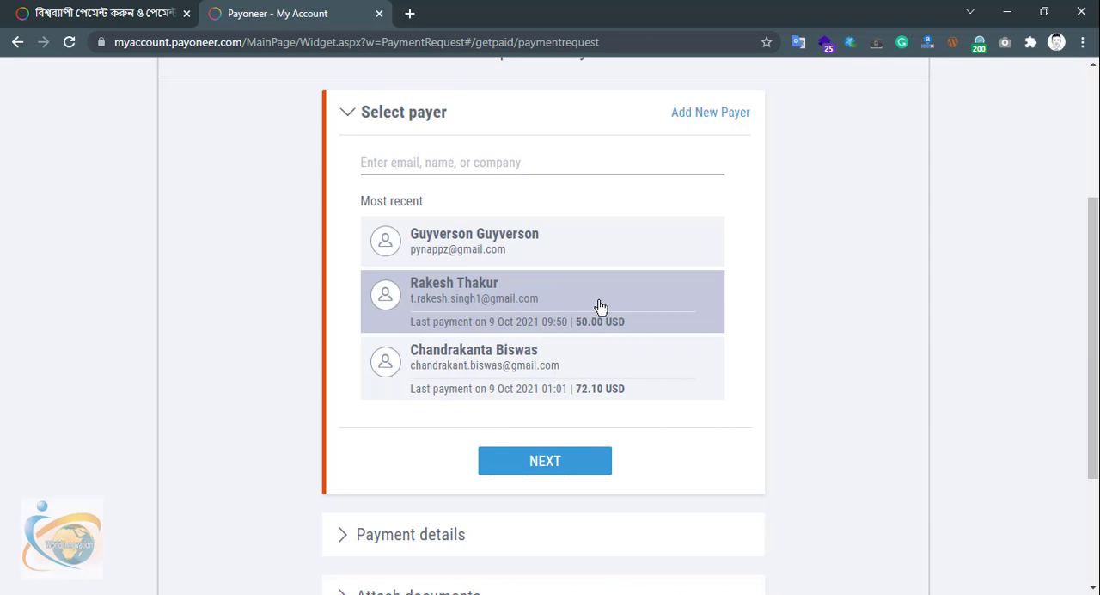
click(601, 307)
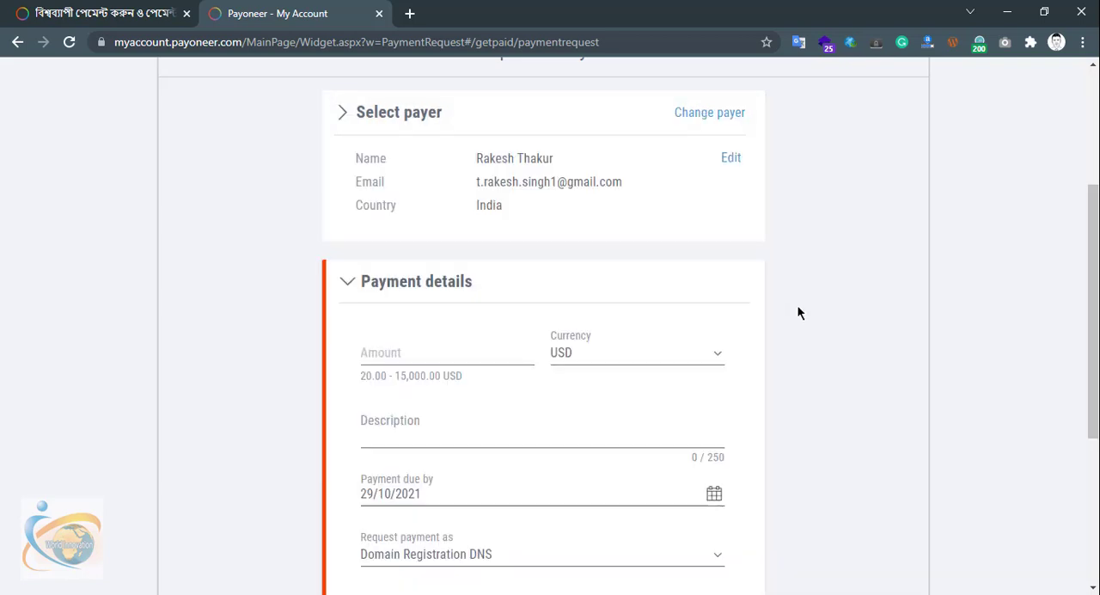
scroll(799, 308, down, 1)
scroll(804, 301, up, 2)
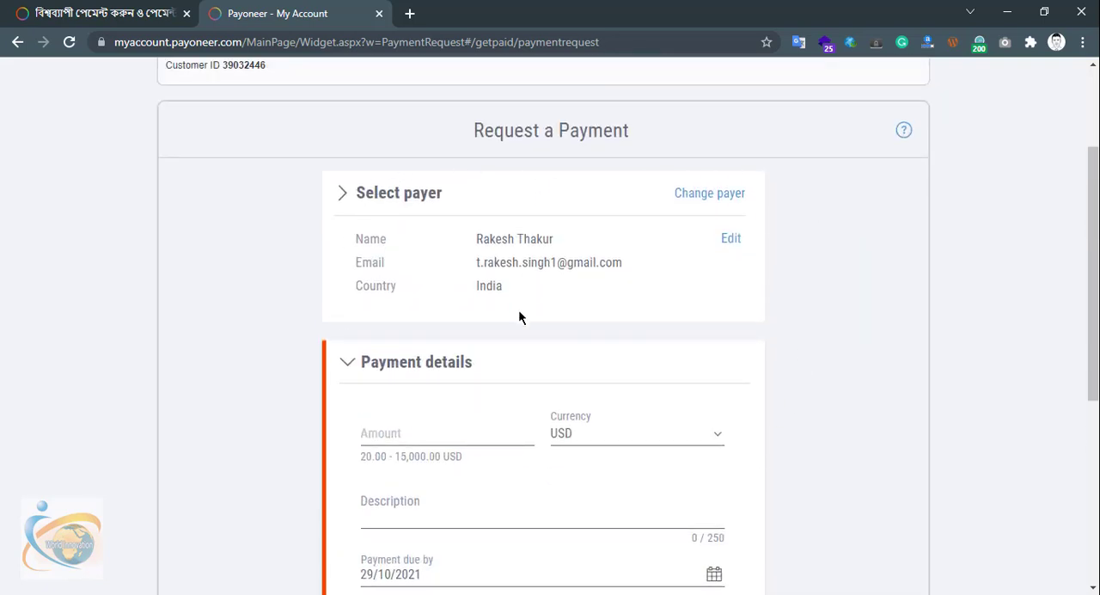
Set the requested amount in the payment details to 200
scroll(561, 294, down, 1)
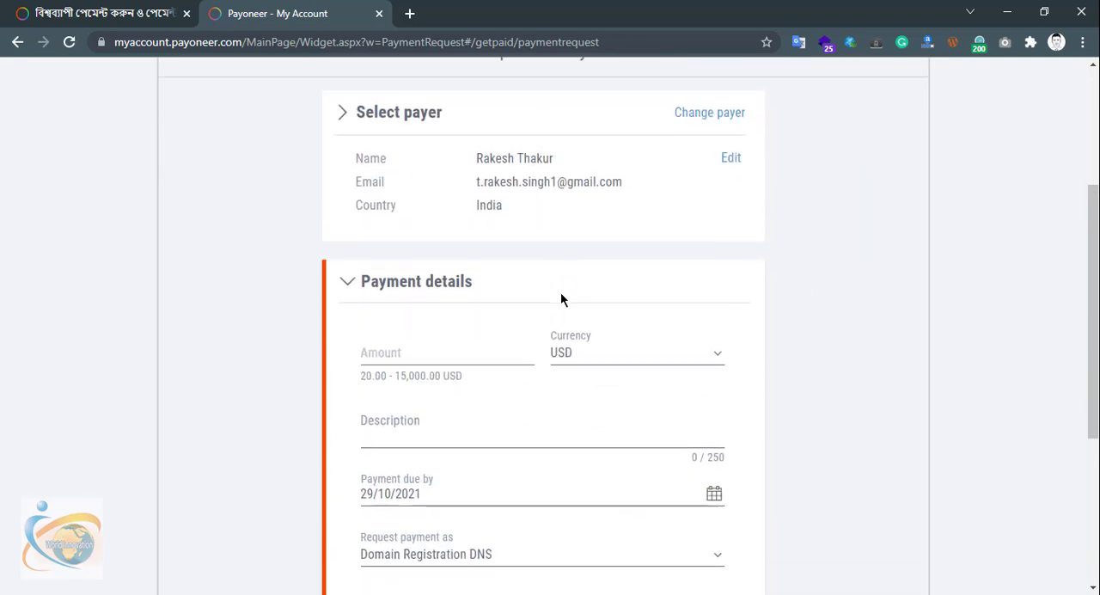
click(400, 351)
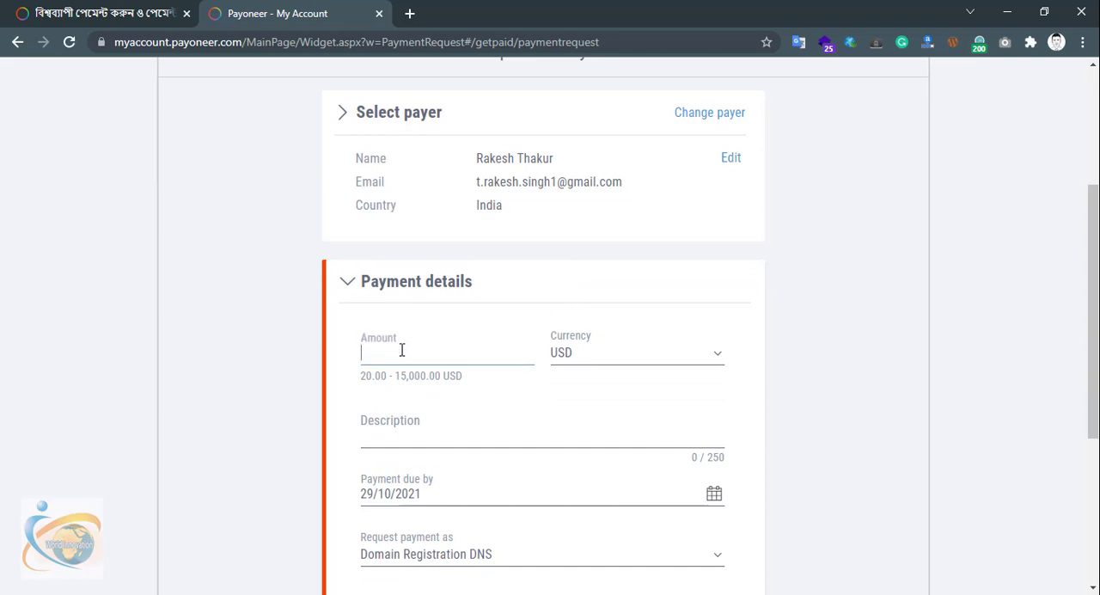
text(200)
Enter "Payment for website development" as the description of the payment request
scroll(430, 378, down, 1)
click(495, 340)
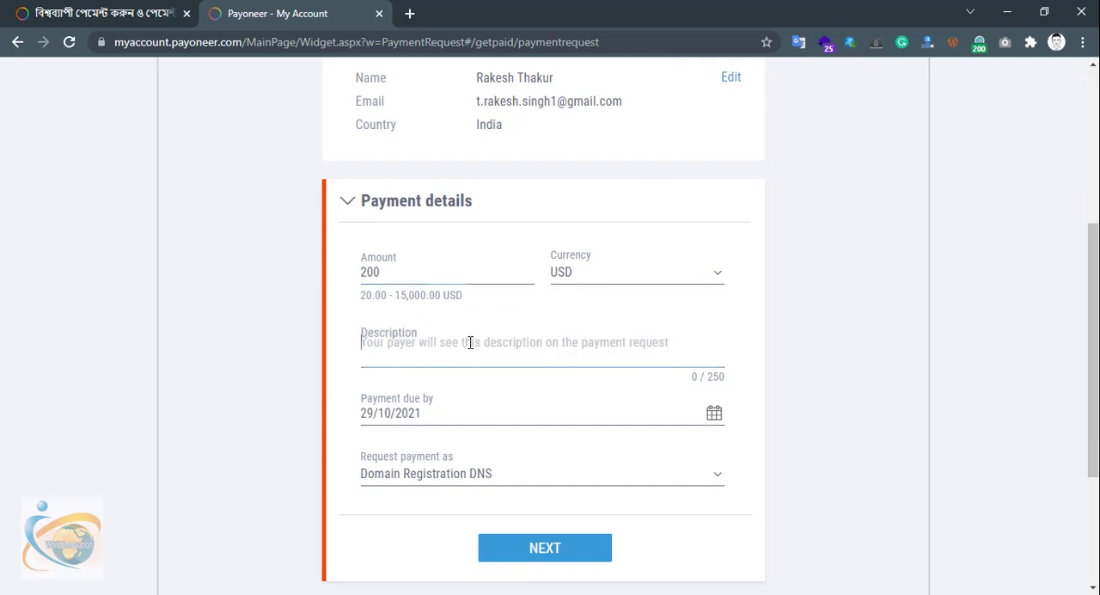
text(A pa)
key(BackSpace)
key(BackSpace)
key(BackSpace)
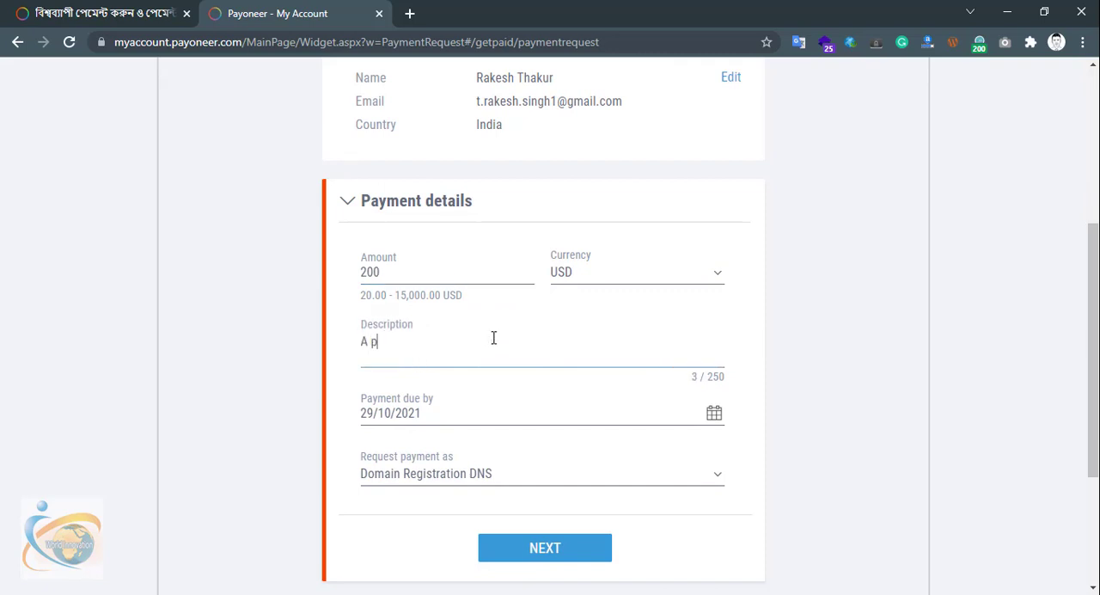
key(BackSpace)
text(Paym)
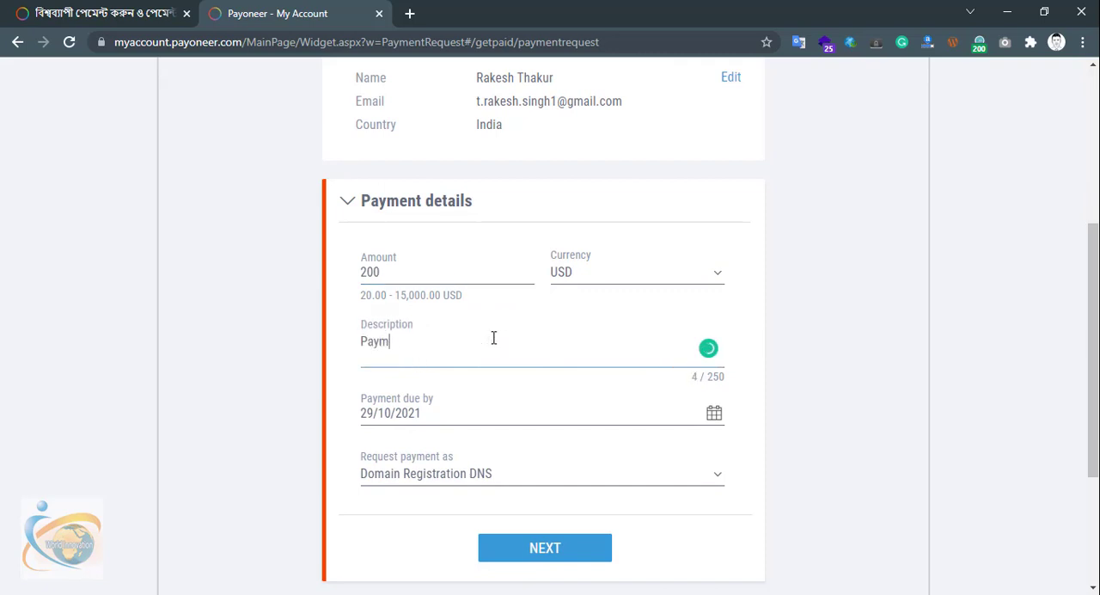
text(ent for )
text(webstie)
key(BackSpace)
key(BackSpace)
text(ite development)
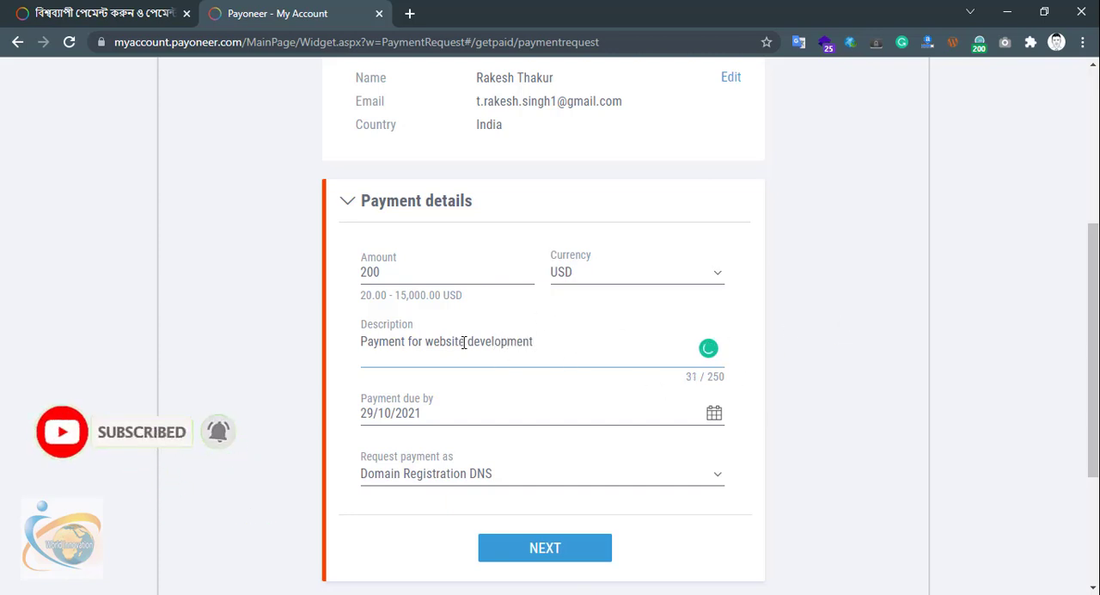
Request the payment under the account holder's personal name and continue to the document attachment stage
scroll(474, 352, down, 1)
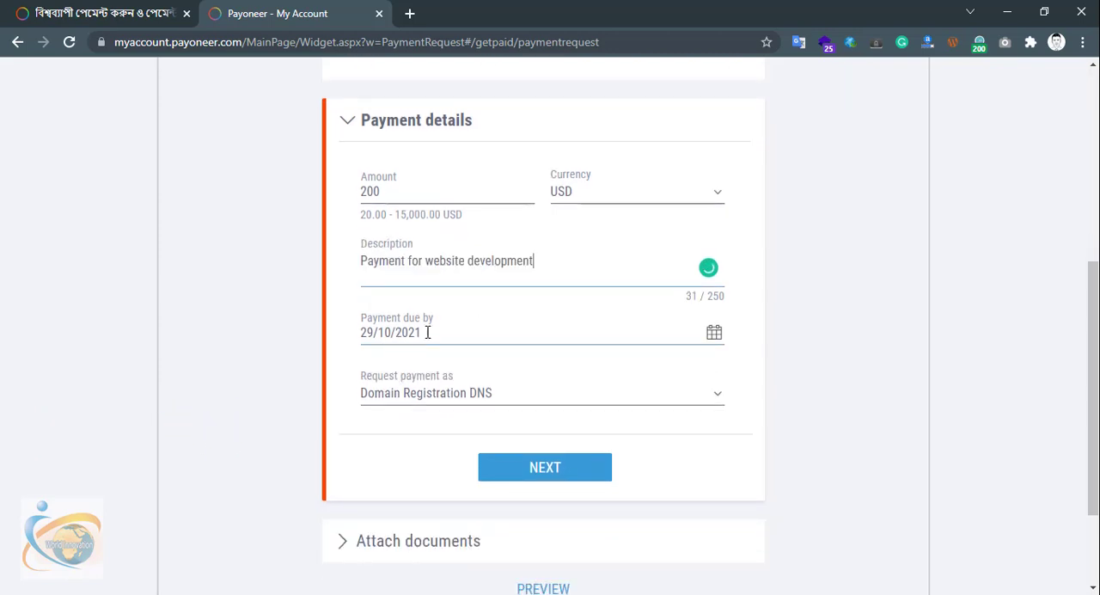
click(512, 394)
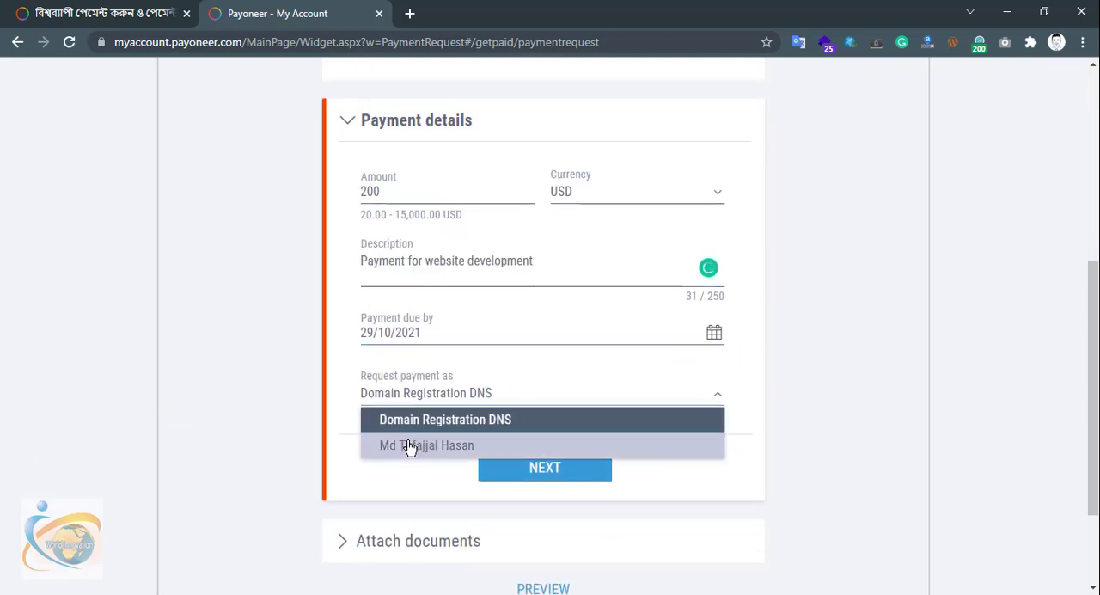
click(411, 446)
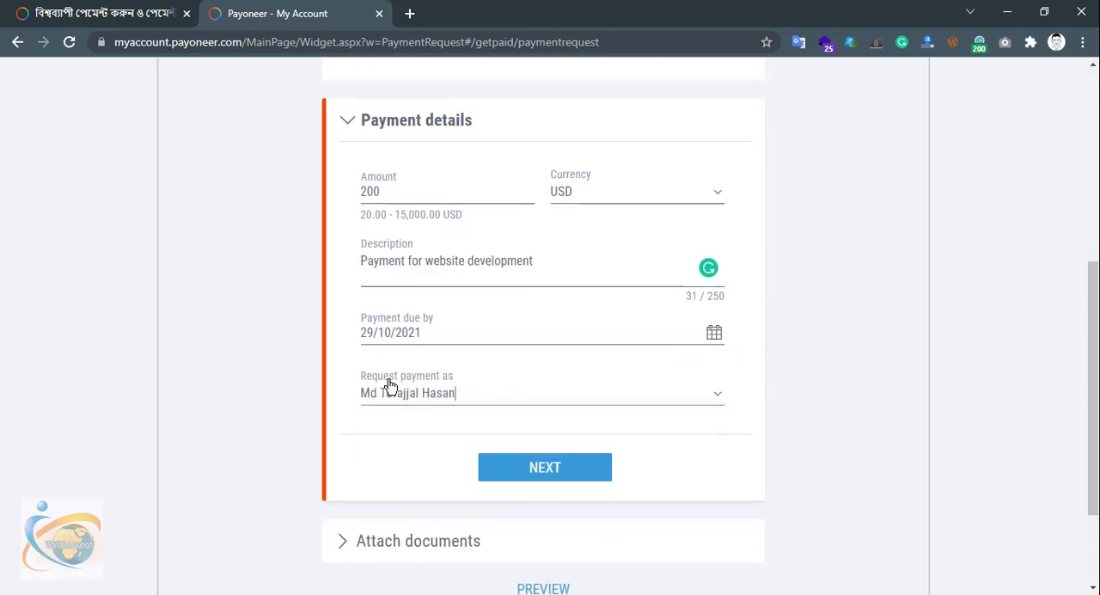
click(548, 477)
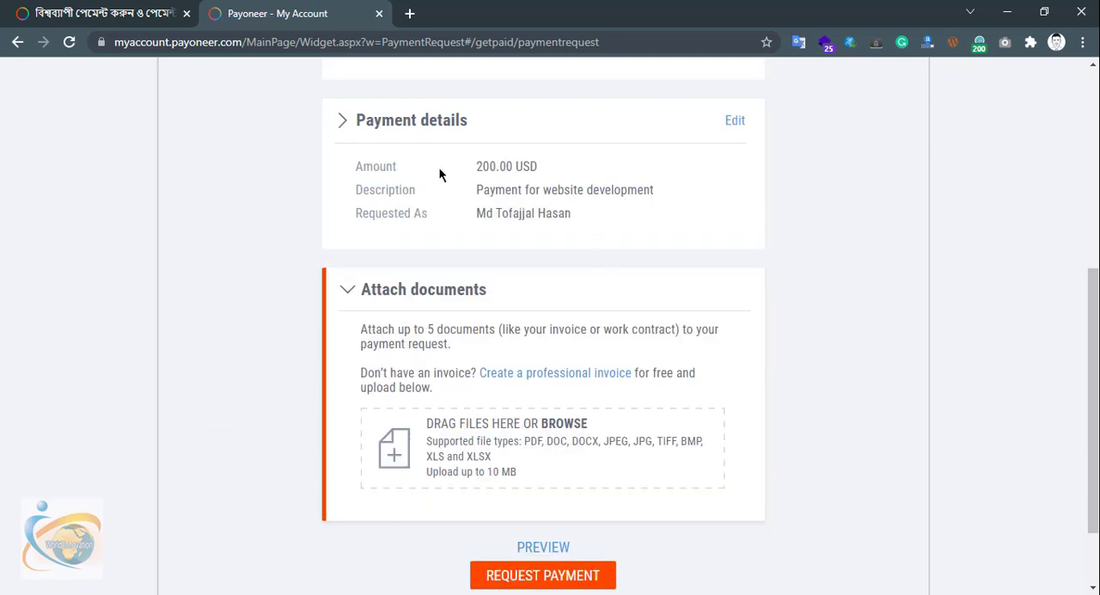
Review the amount in the payment details summary and submit the payment request without attaching documents
drag(482, 165, 523, 164)
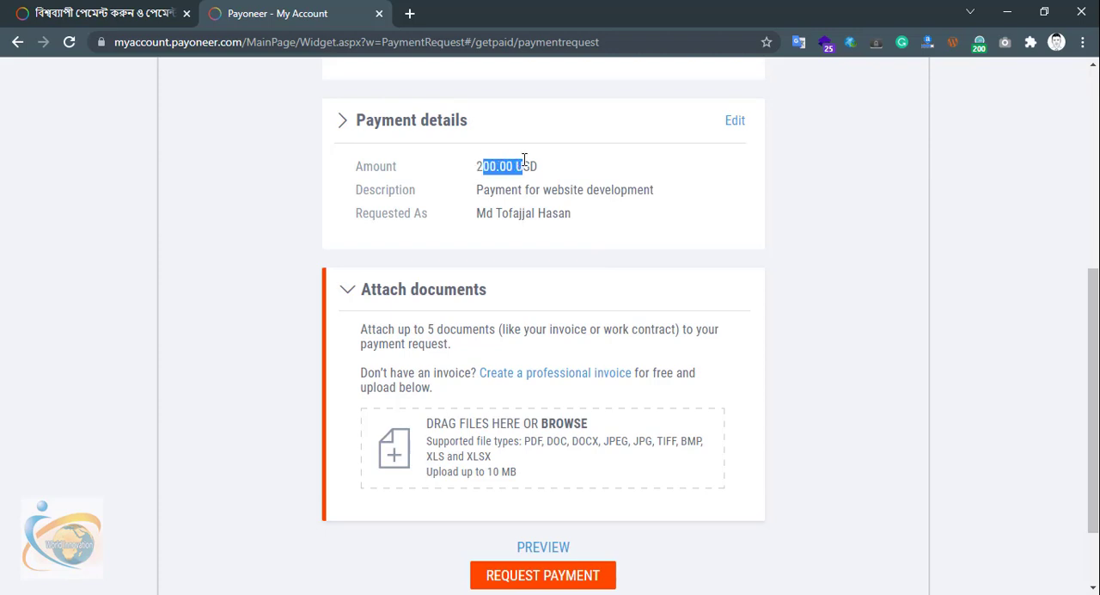
click(576, 163)
drag(477, 166, 505, 166)
click(510, 188)
scroll(512, 214, down, 1)
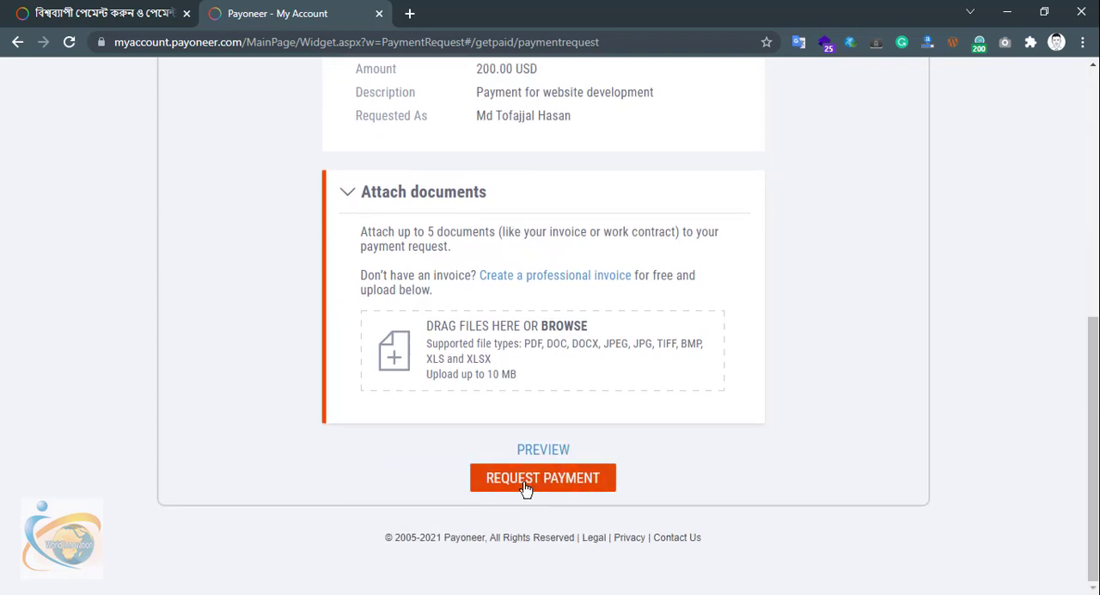
click(526, 481)
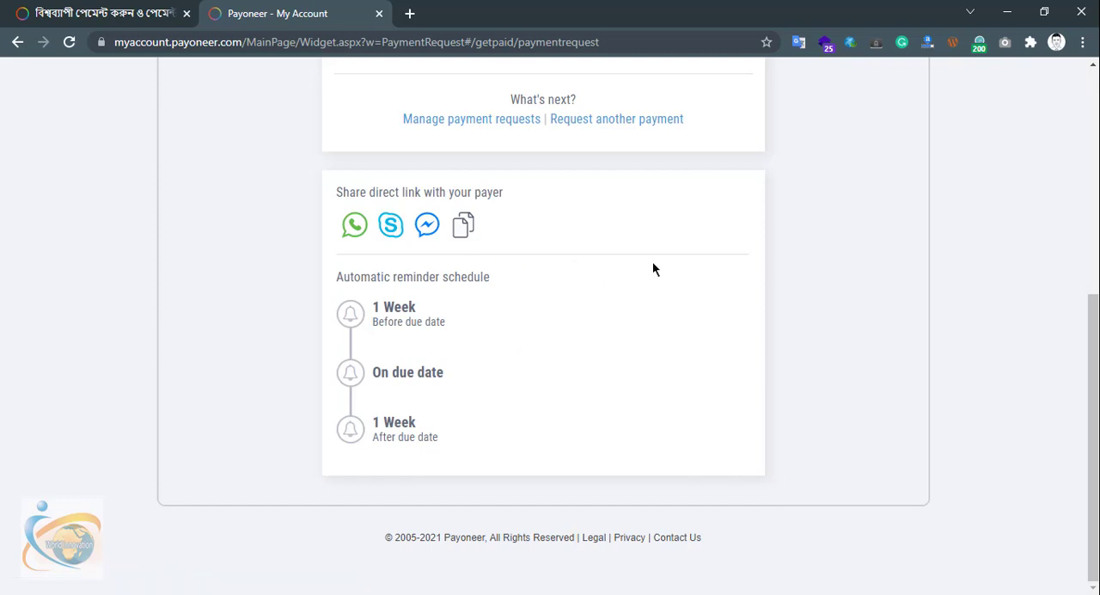
Copy the direct payment link for the payer and open the list of sent payment requests
scroll(710, 254, up, 1)
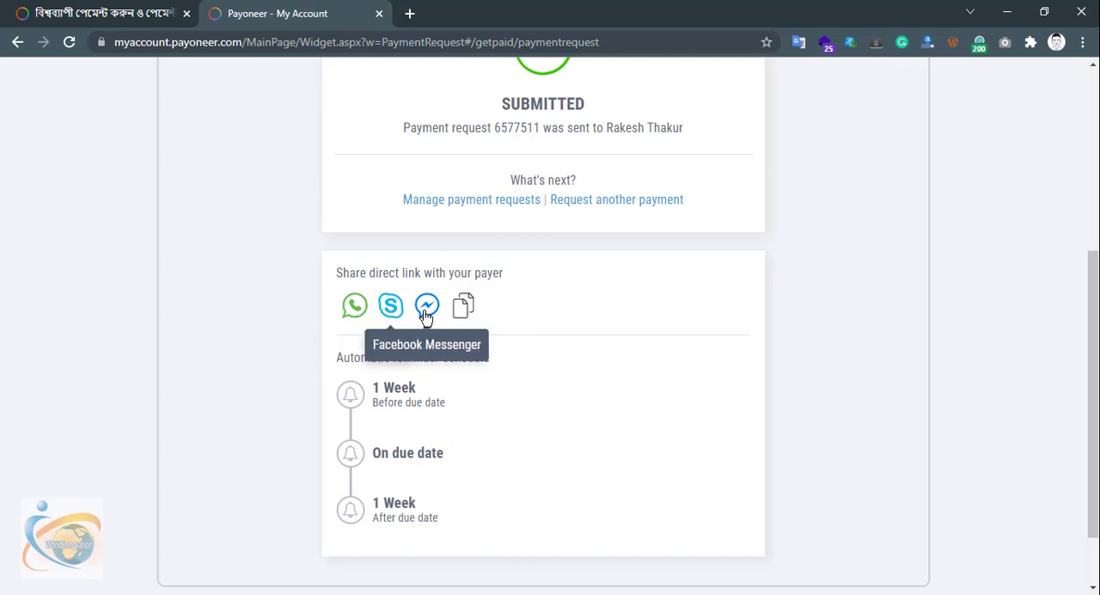
click(469, 313)
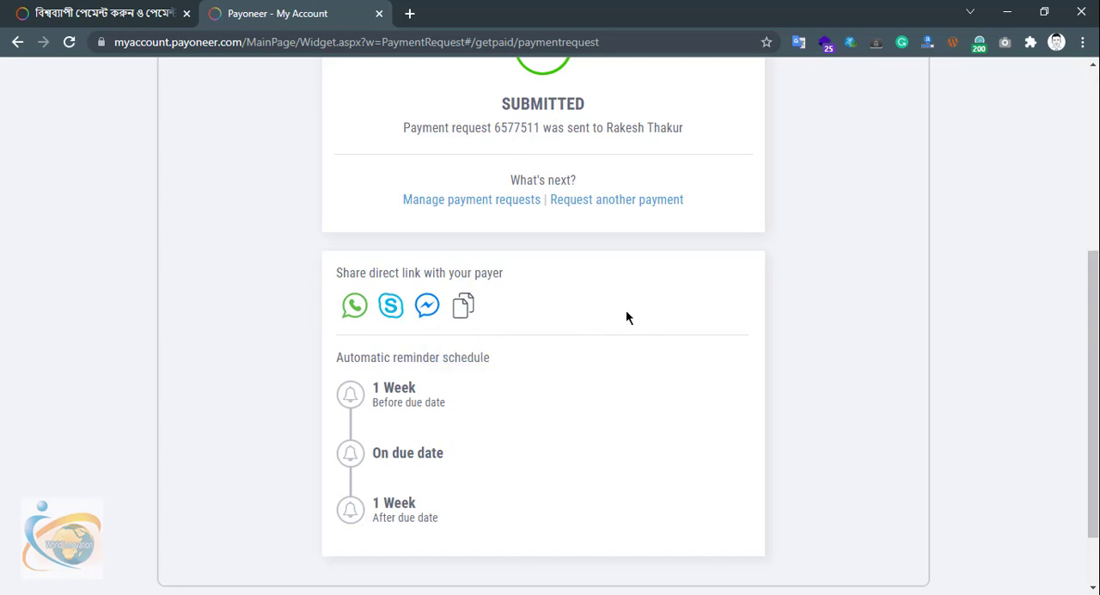
scroll(626, 318, up, 1)
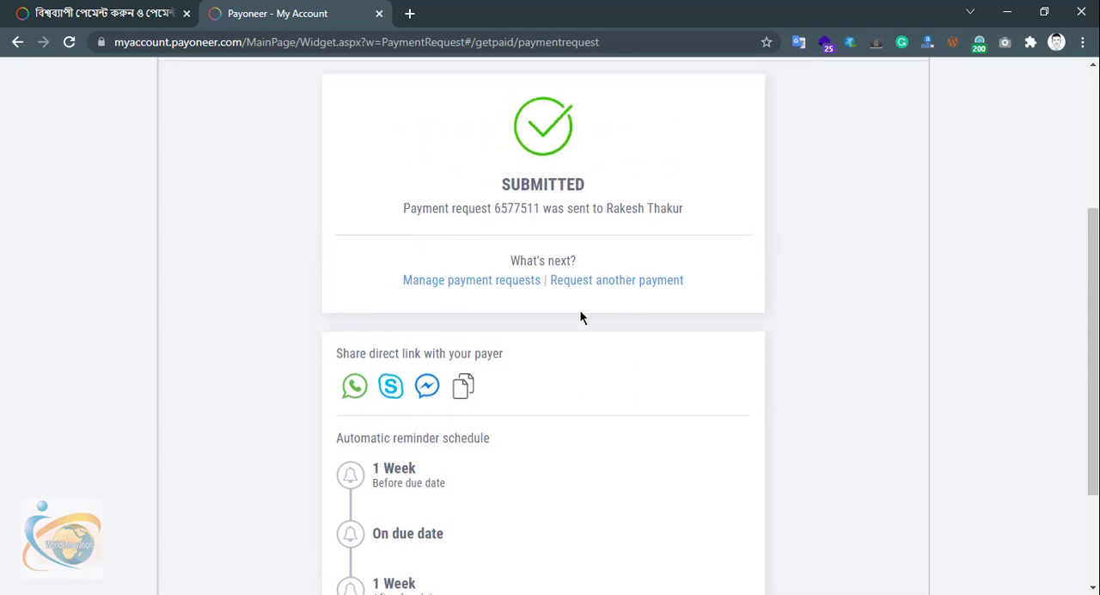
click(488, 289)
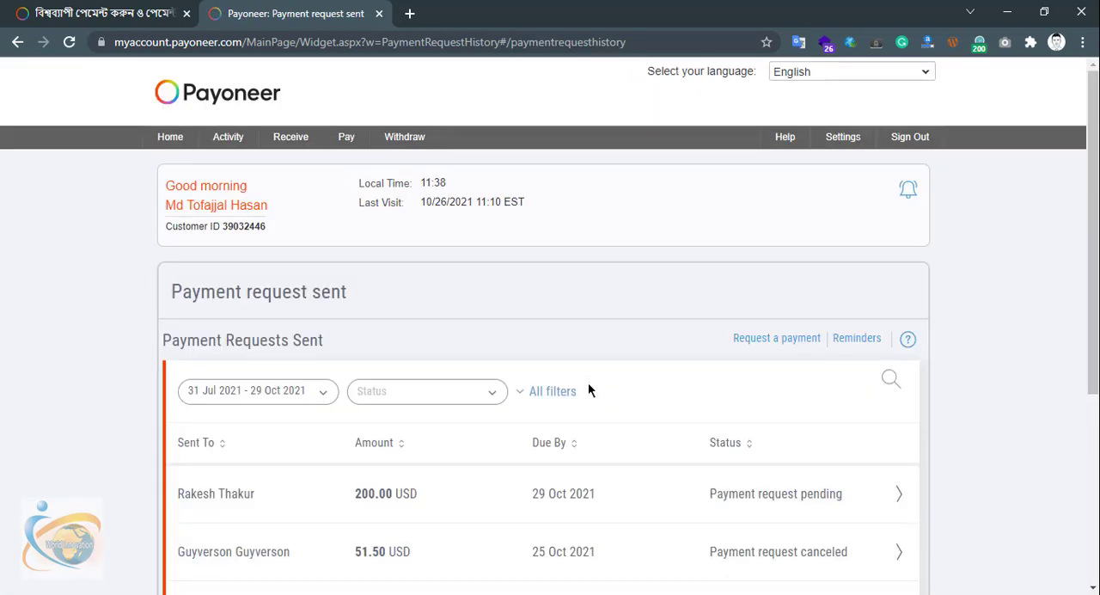
Examine the timeline stages of the pending 200.00 USD payment request, and close its details
click(622, 508)
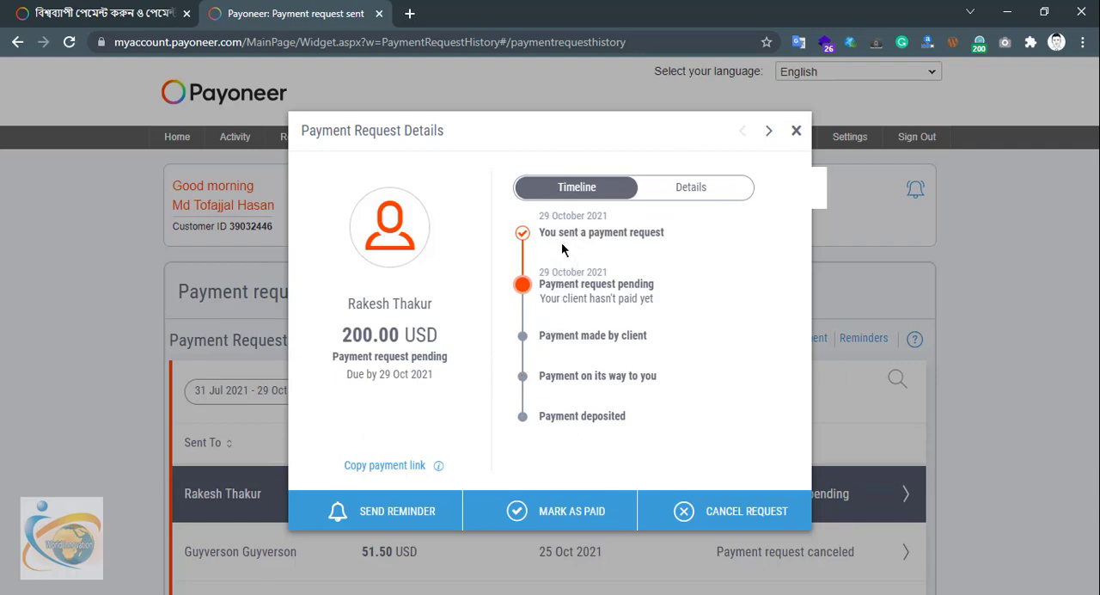
mouse_move(540, 301)
mouse_down()
mouse_move(664, 299)
mouse_move(544, 296)
mouse_move(540, 285)
mouse_up()
click(660, 297)
click(595, 297)
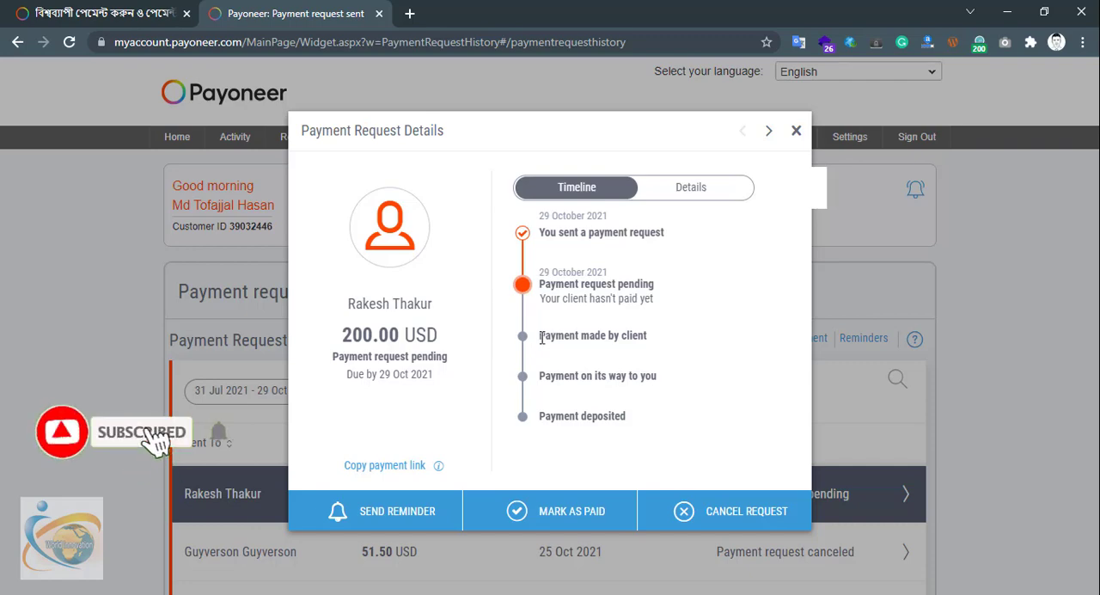
drag(543, 338, 628, 337)
click(669, 336)
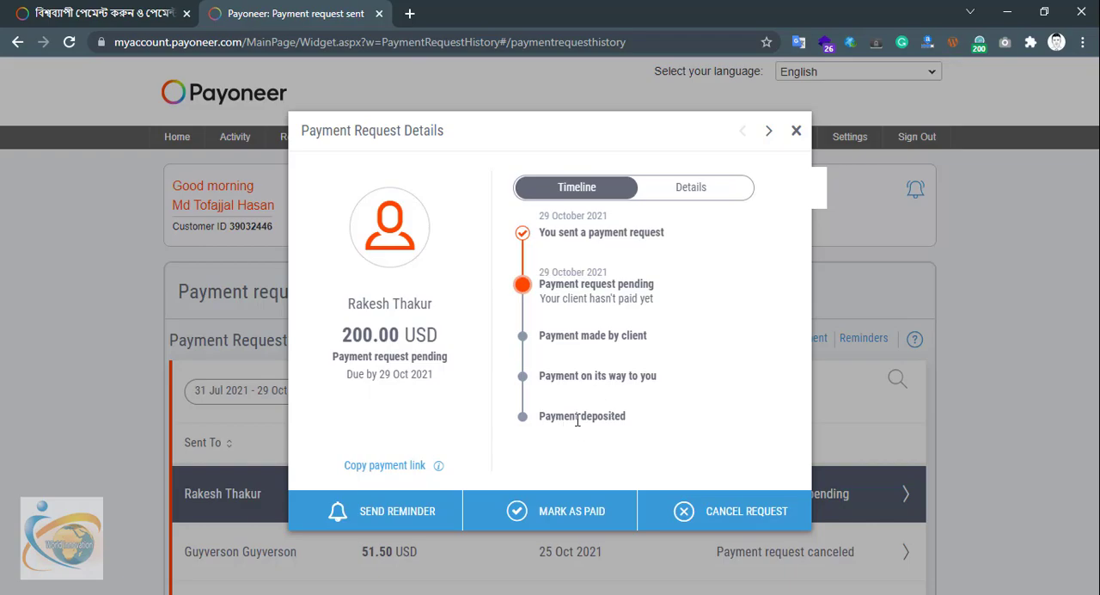
click(796, 130)
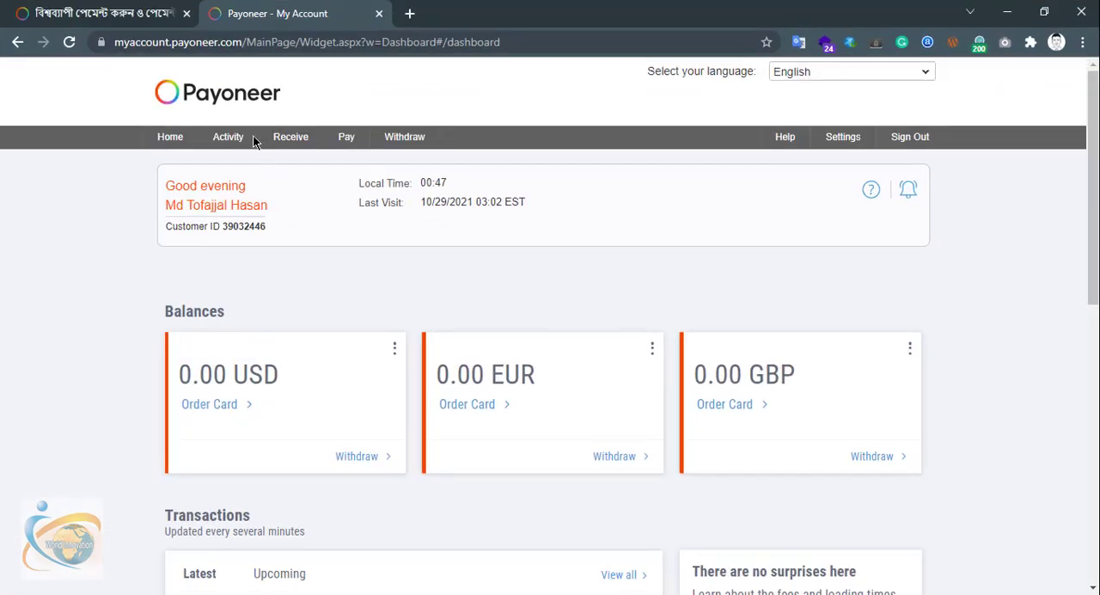
Open the details of the upcoming 200.00 USD transaction listed on the dashboard
mouse_move(240, 136)
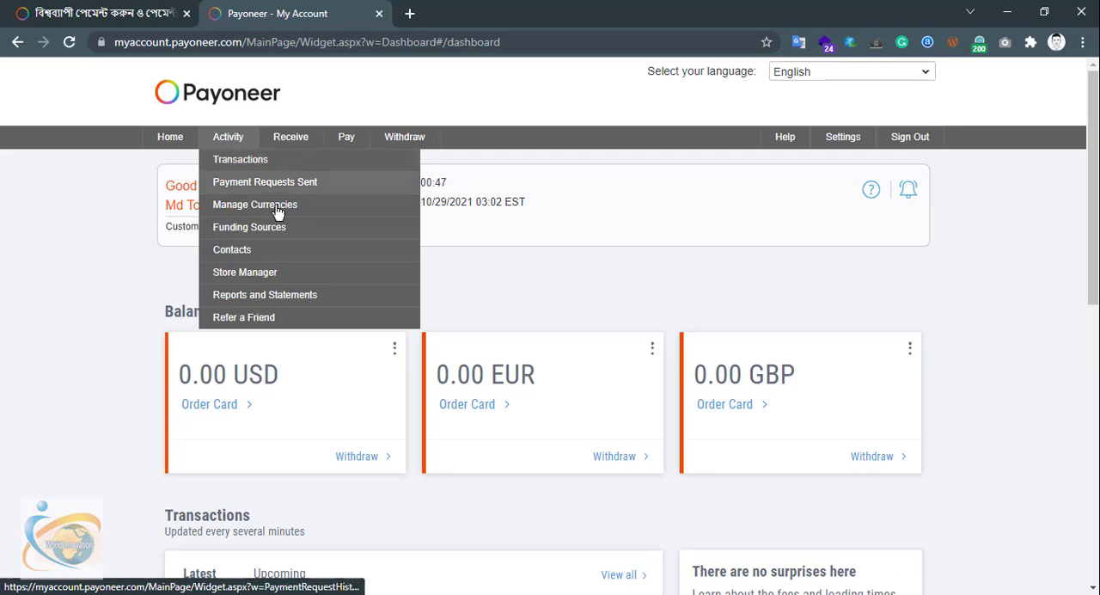
scroll(456, 280, down, 2)
click(286, 423)
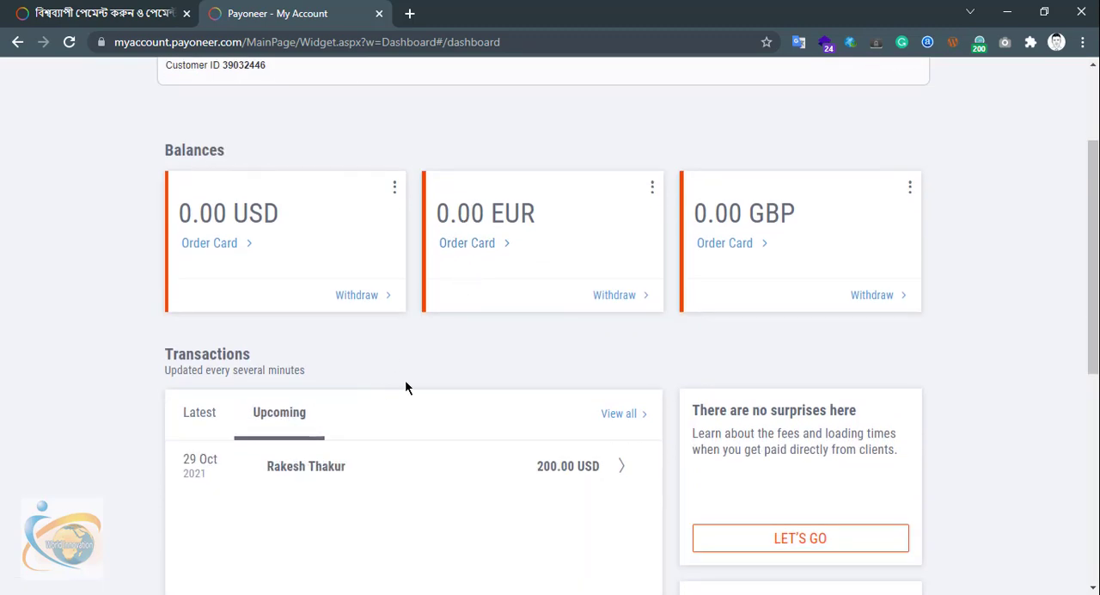
click(343, 485)
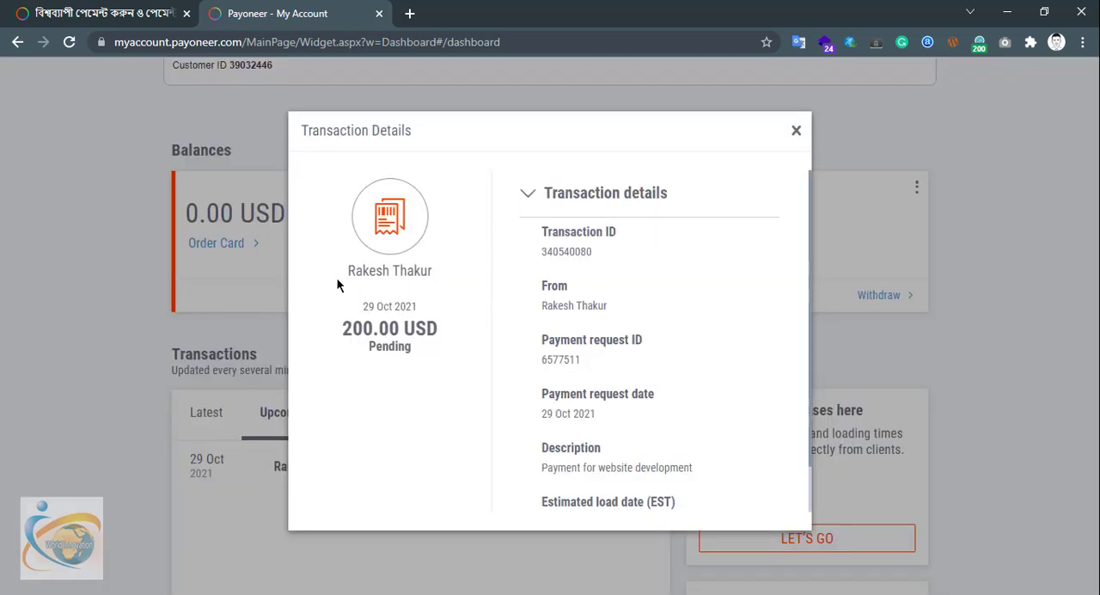
Examine the pending transaction's amount and estimated load date in its details, and close the details
drag(341, 328, 447, 335)
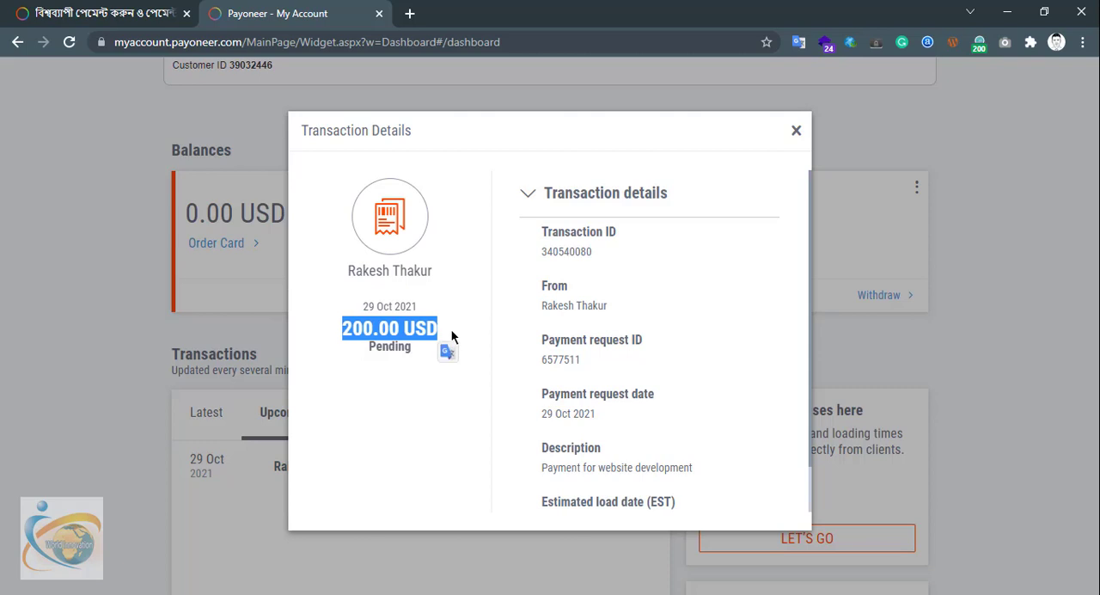
scroll(614, 309, down, 1)
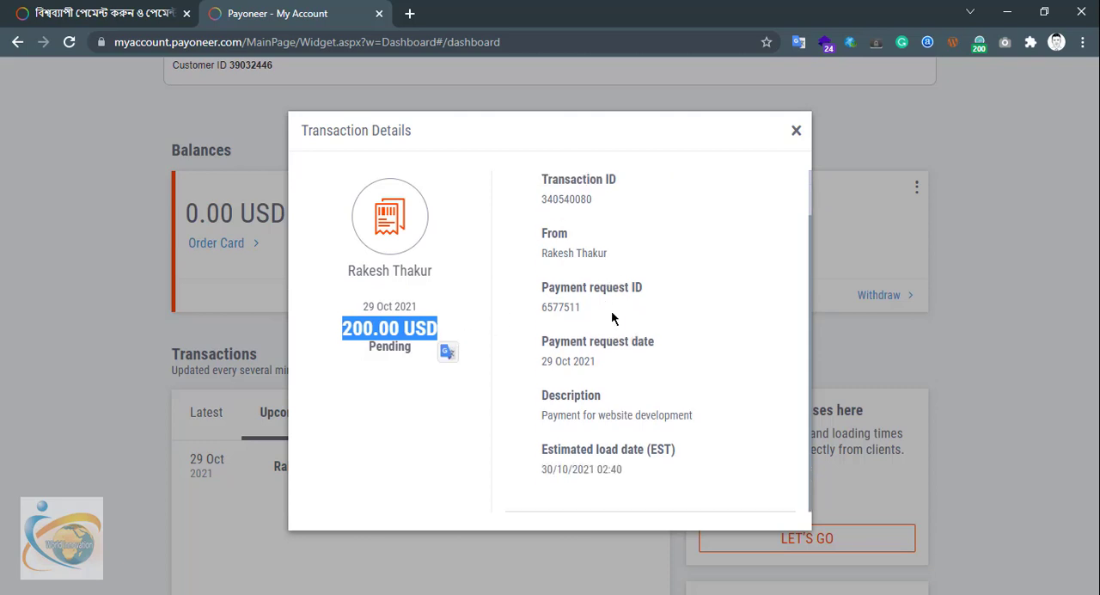
click(650, 471)
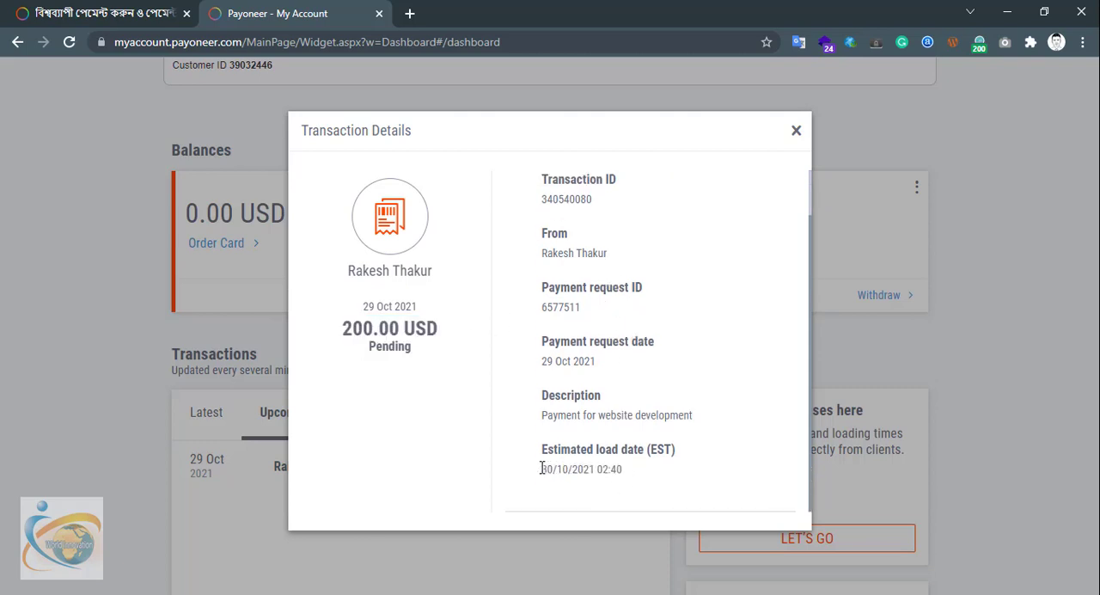
drag(540, 468, 627, 472)
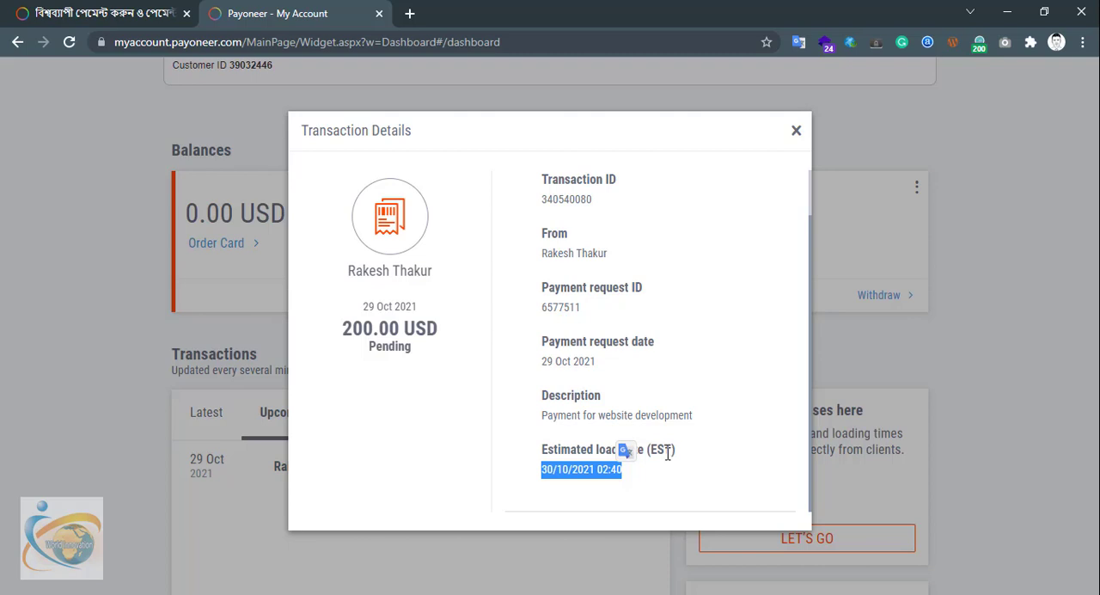
click(663, 468)
drag(546, 470, 602, 470)
click(651, 470)
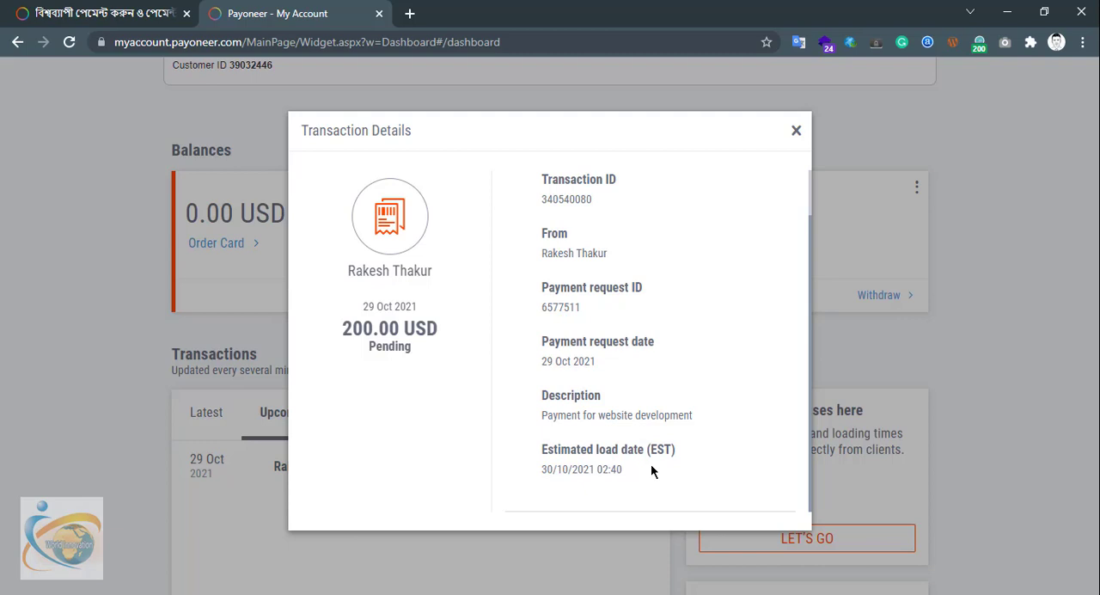
triple_click(651, 469)
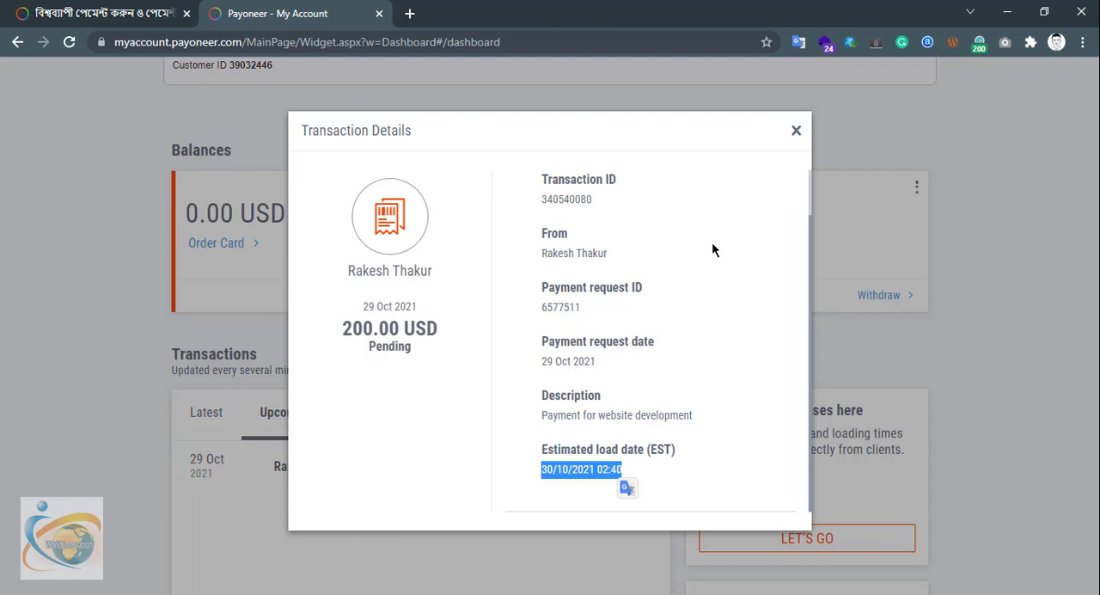
click(796, 132)
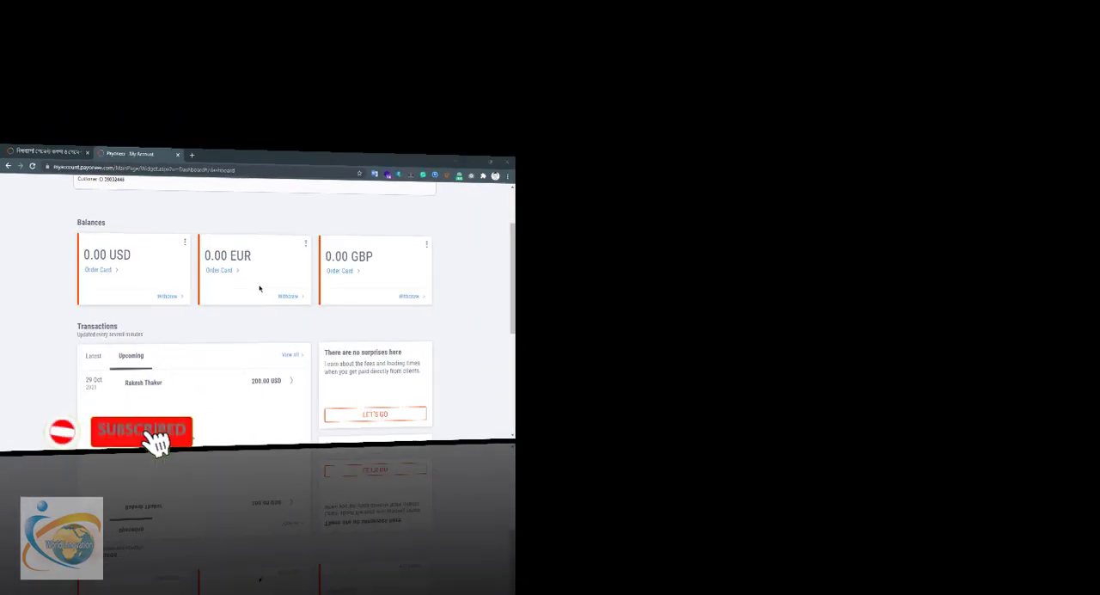